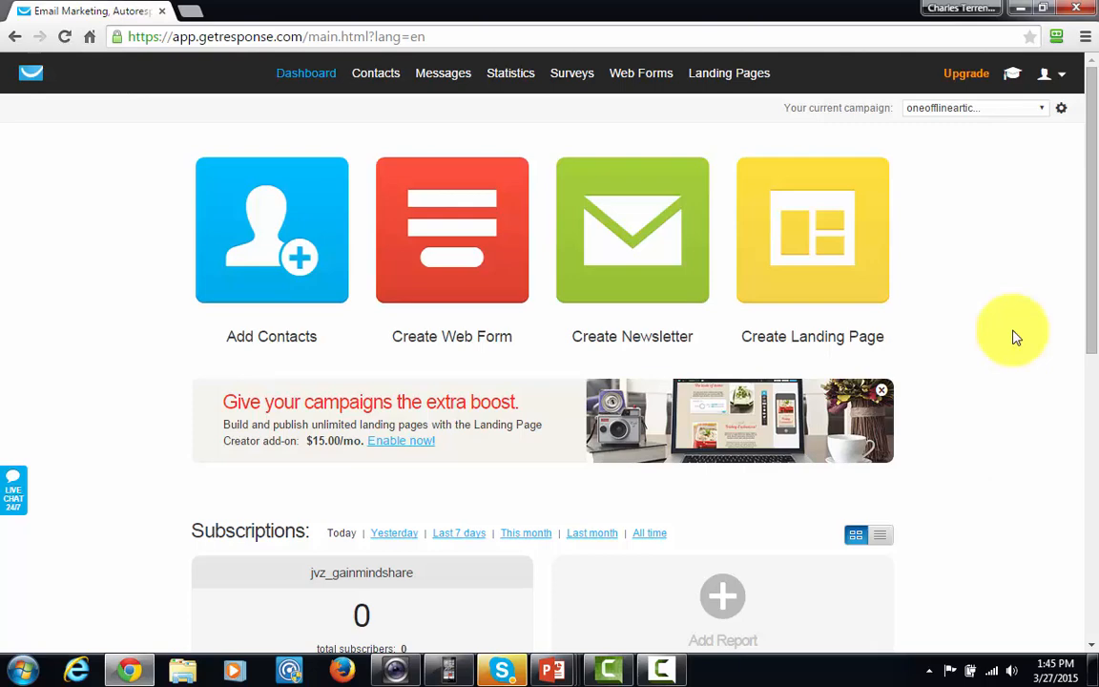
# Create a new campaign named internetmarketing2201528
pyautogui.click(1045, 113)
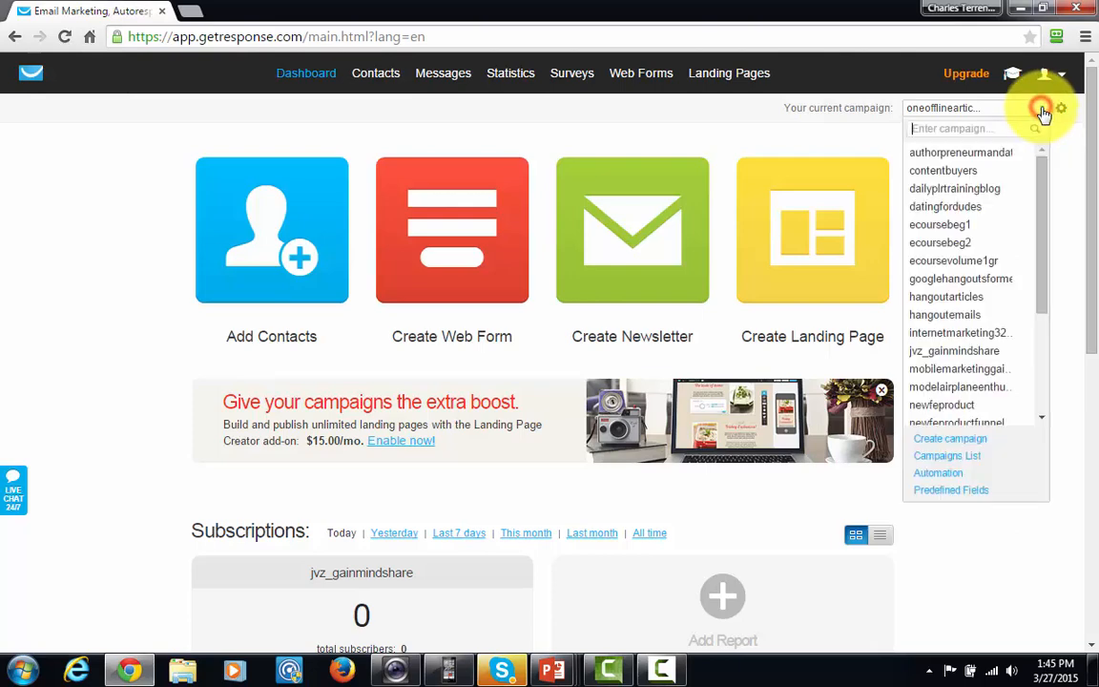
pyautogui.click(945, 439)
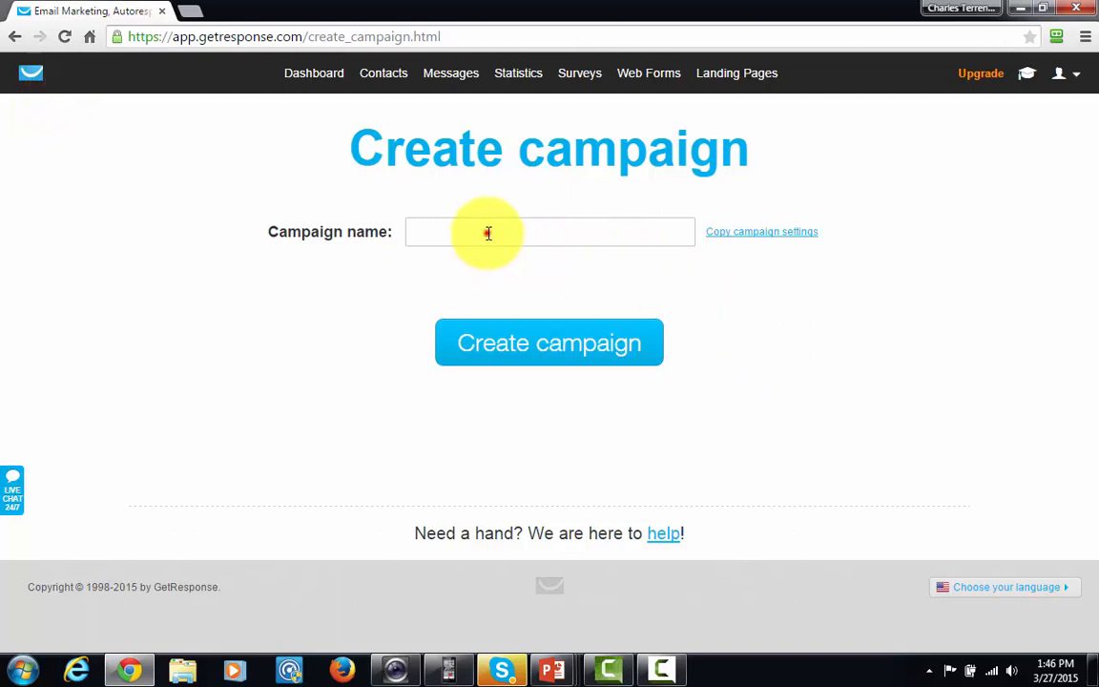
pyautogui.click(488, 233)
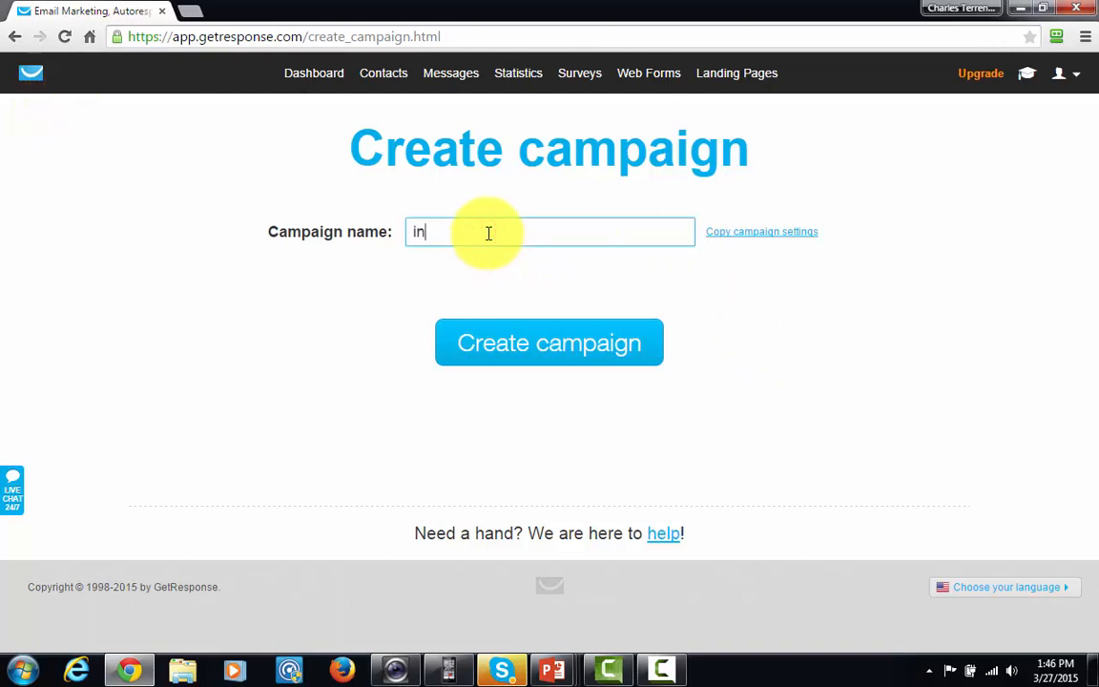
pyautogui.write('internetmarketing2201528')
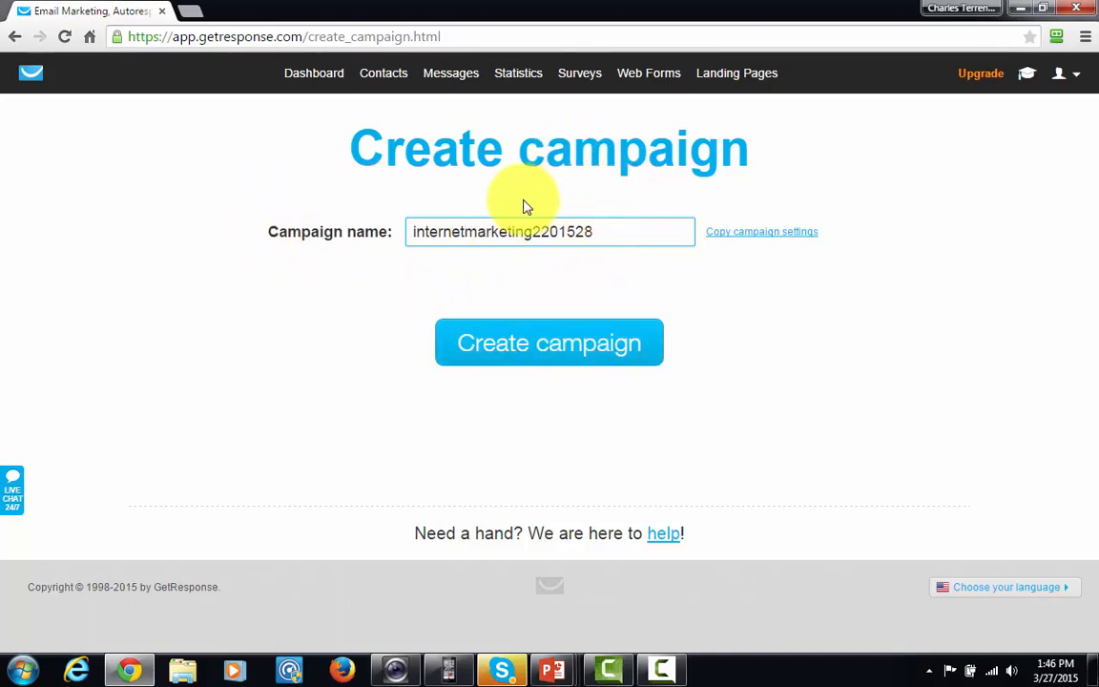
pyautogui.click(612, 240)
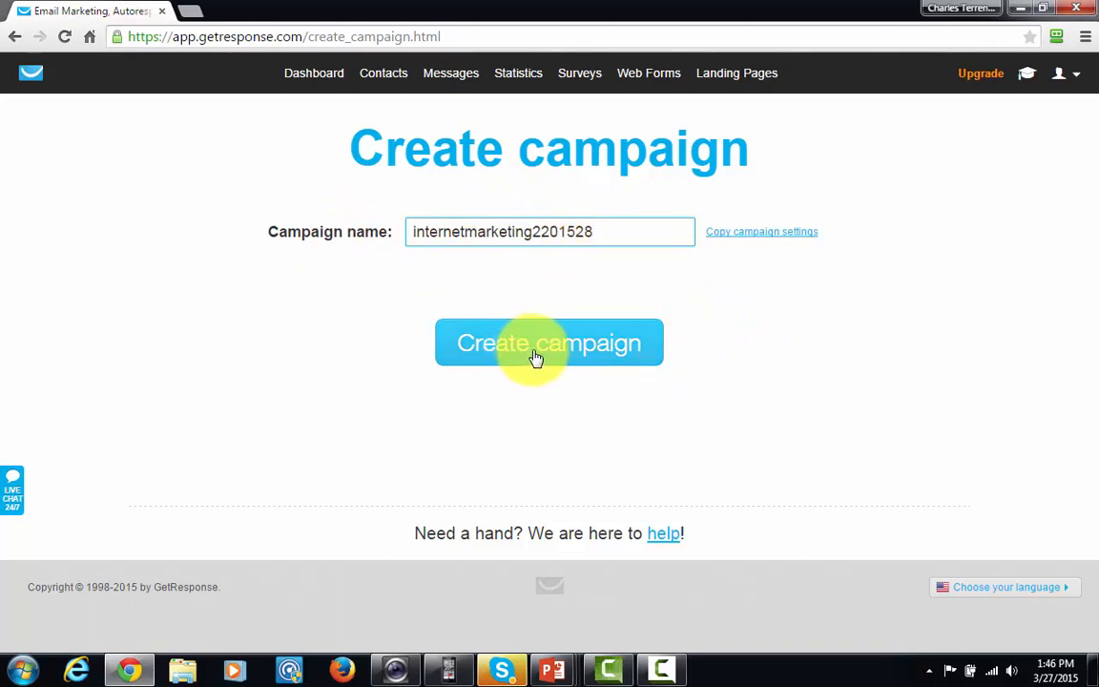
pyautogui.click(537, 354)
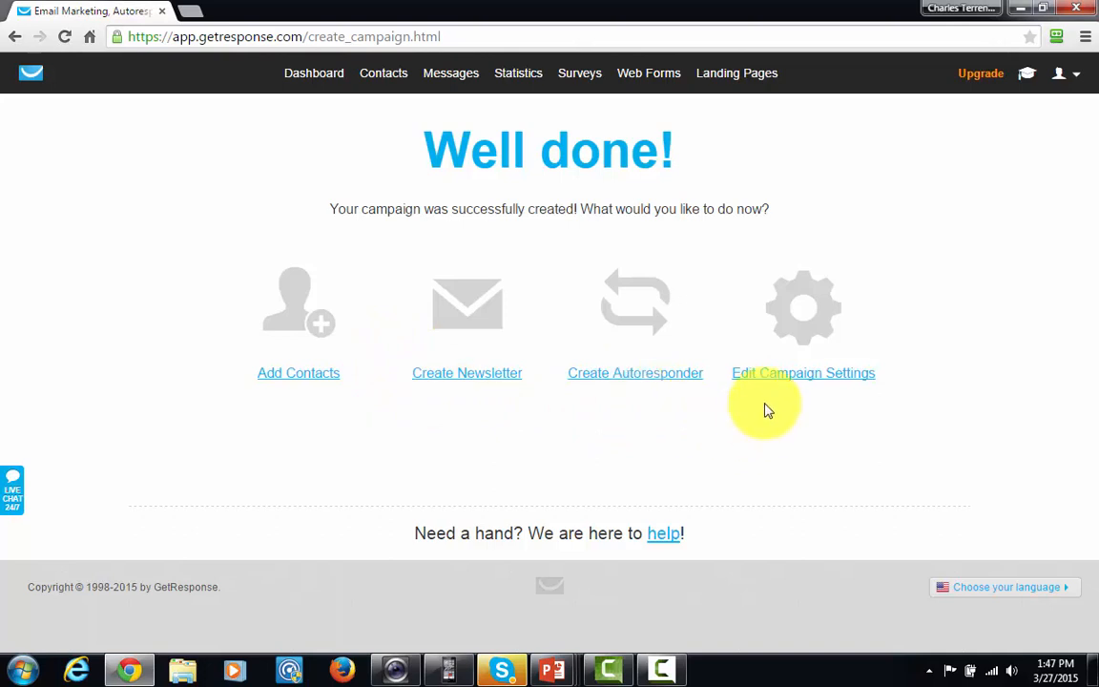
# Open the new campaign's settings and save its title as "Internet Marketing Education"
pyautogui.click(778, 375)
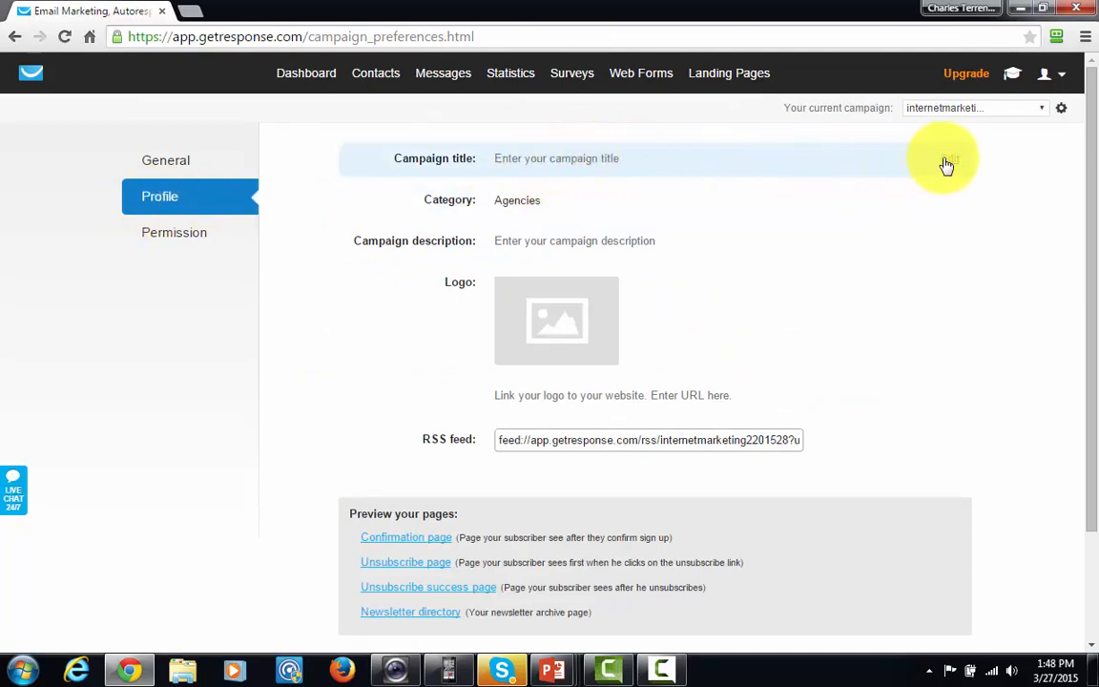
pyautogui.click(944, 161)
pyautogui.click(594, 160)
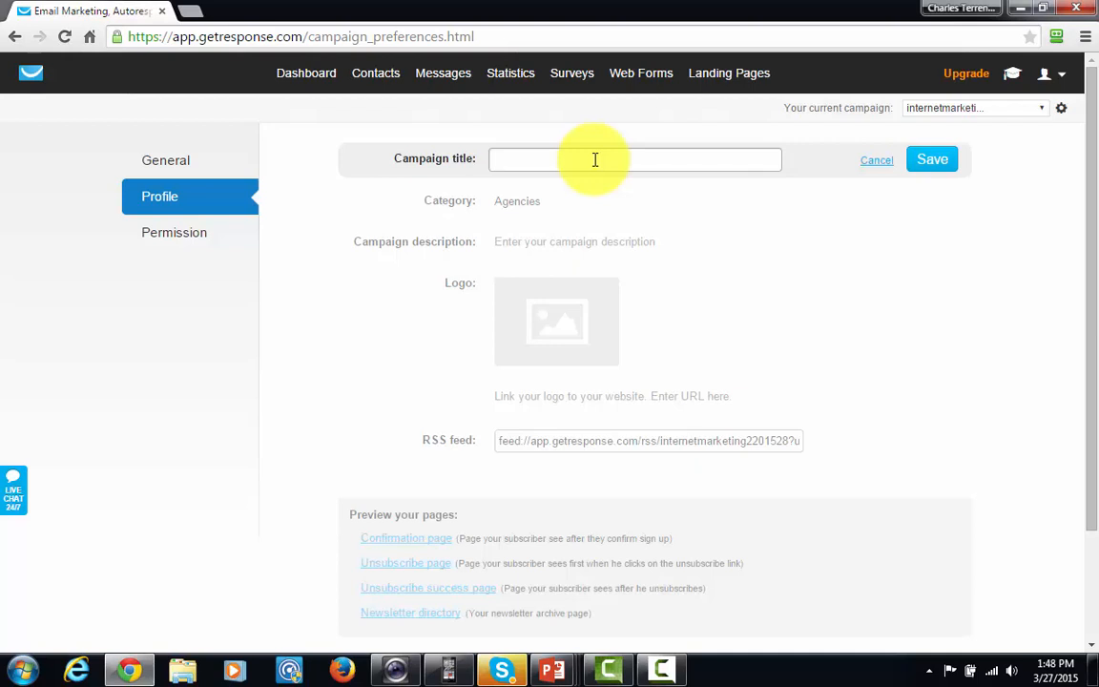
pyautogui.write('Internet Marketing Education')
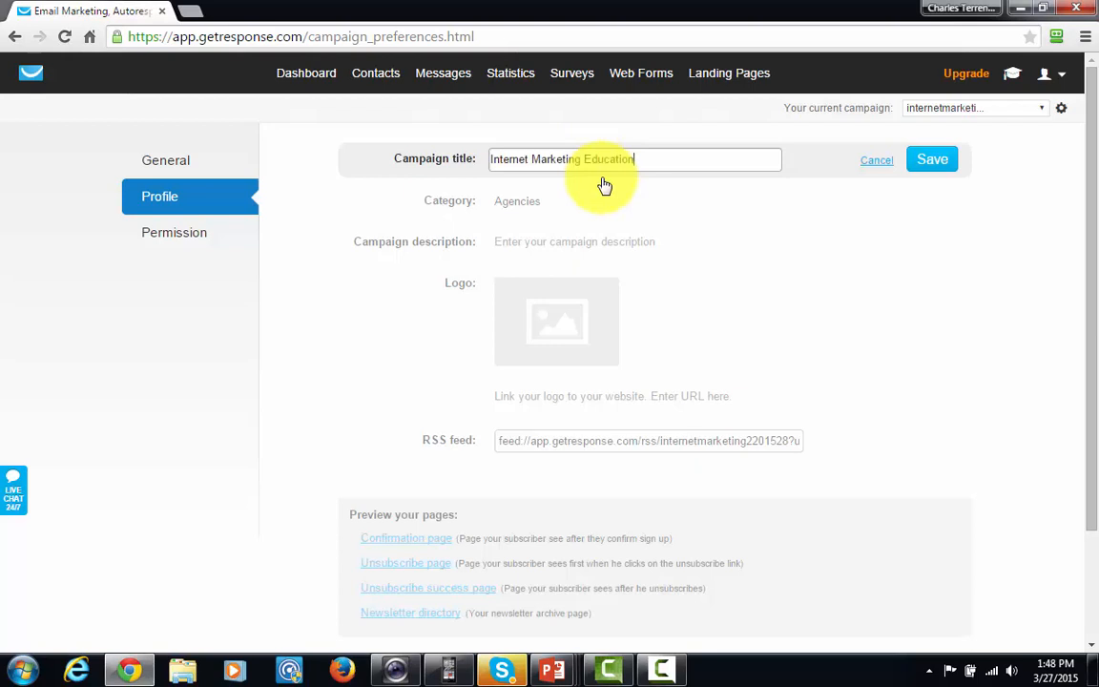
pyautogui.click(922, 164)
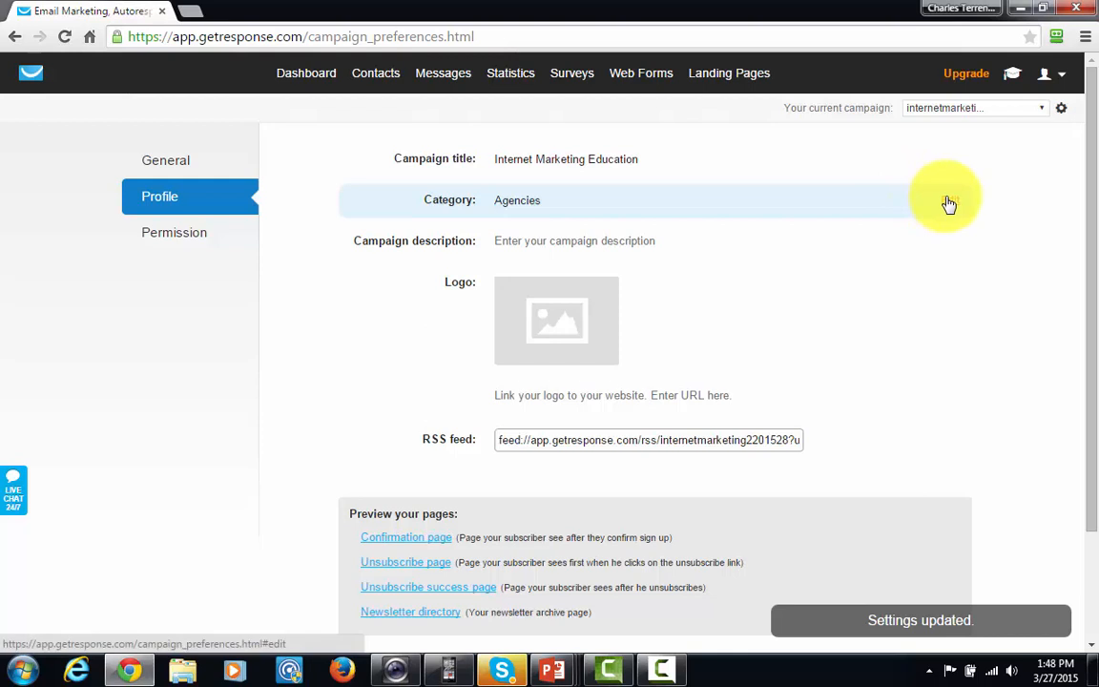
# Set the campaign category to Education and the description to "This subscriber list is for those who want to learn how to make money online."
pyautogui.click(950, 203)
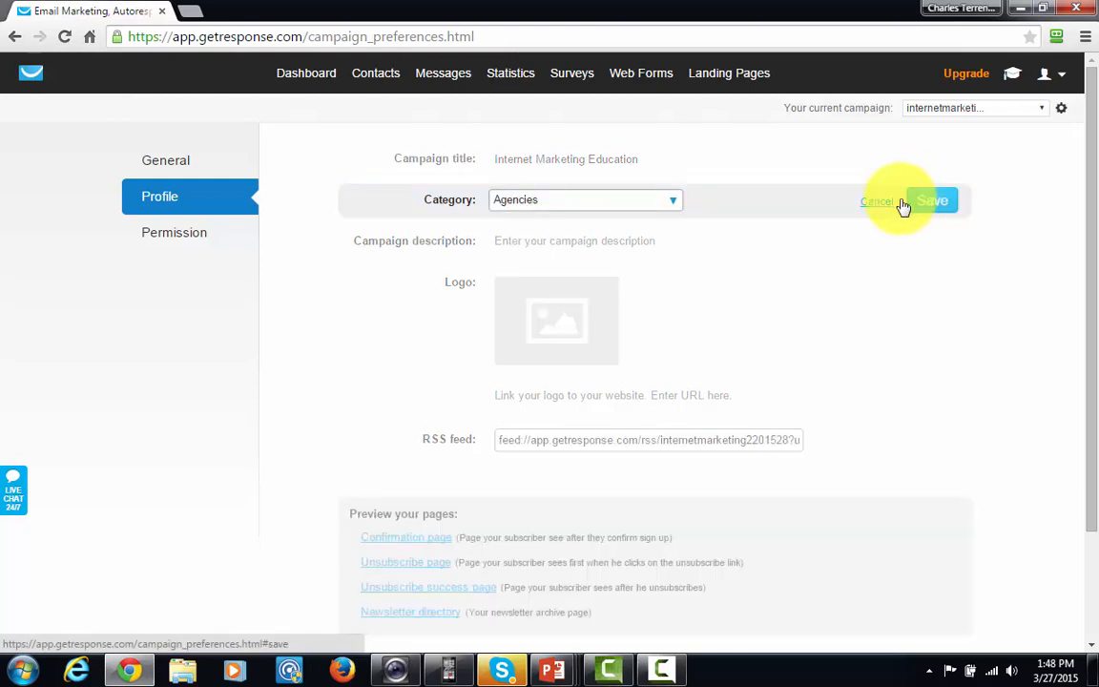
pyautogui.click(673, 206)
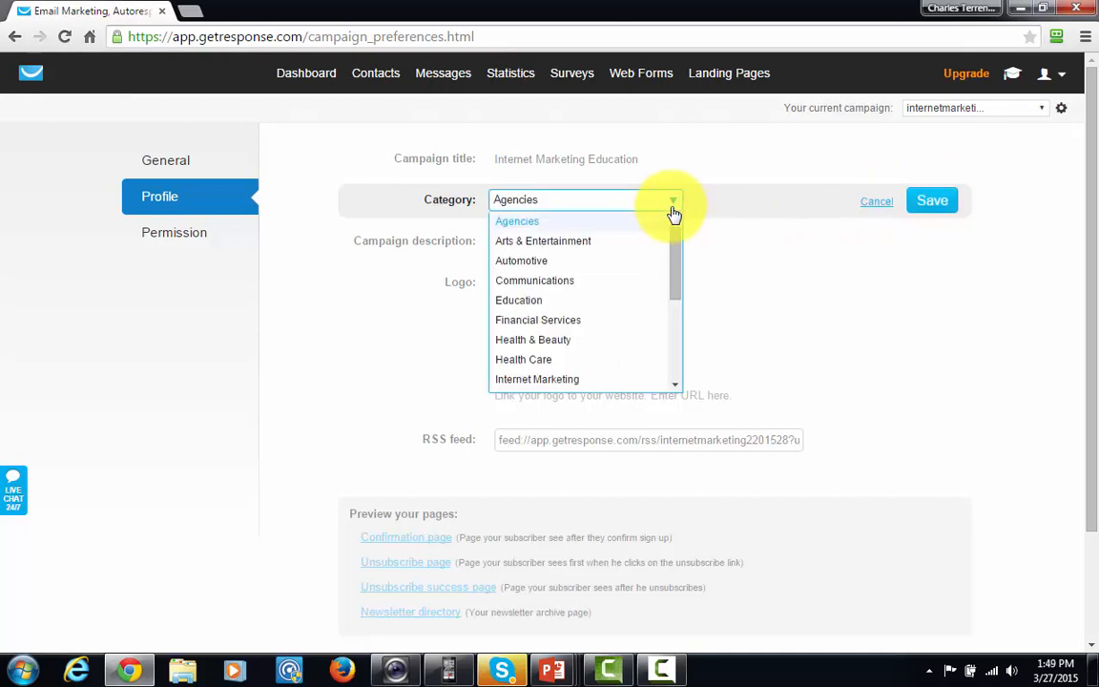
pyautogui.click(542, 303)
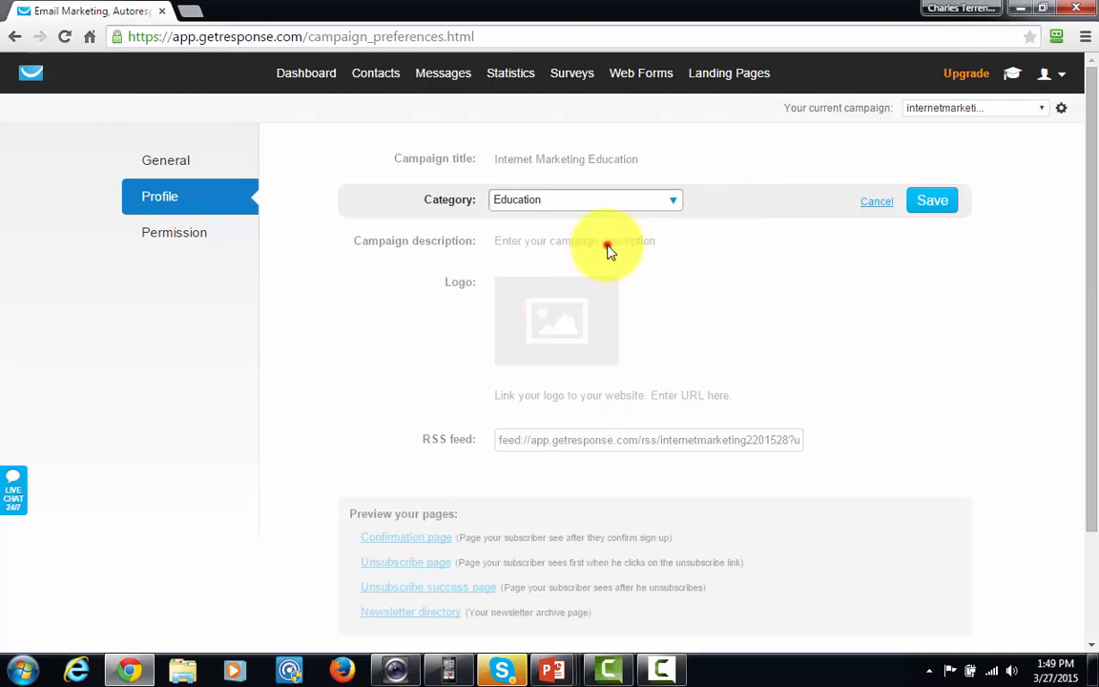
pyautogui.click(926, 201)
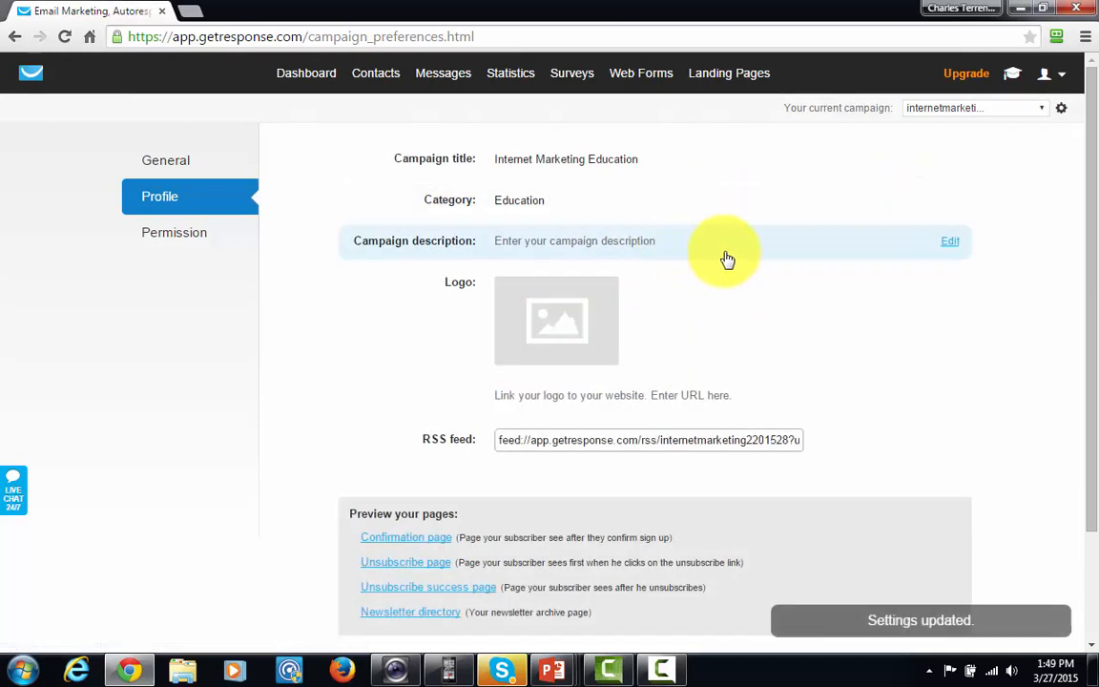
pyautogui.click(952, 245)
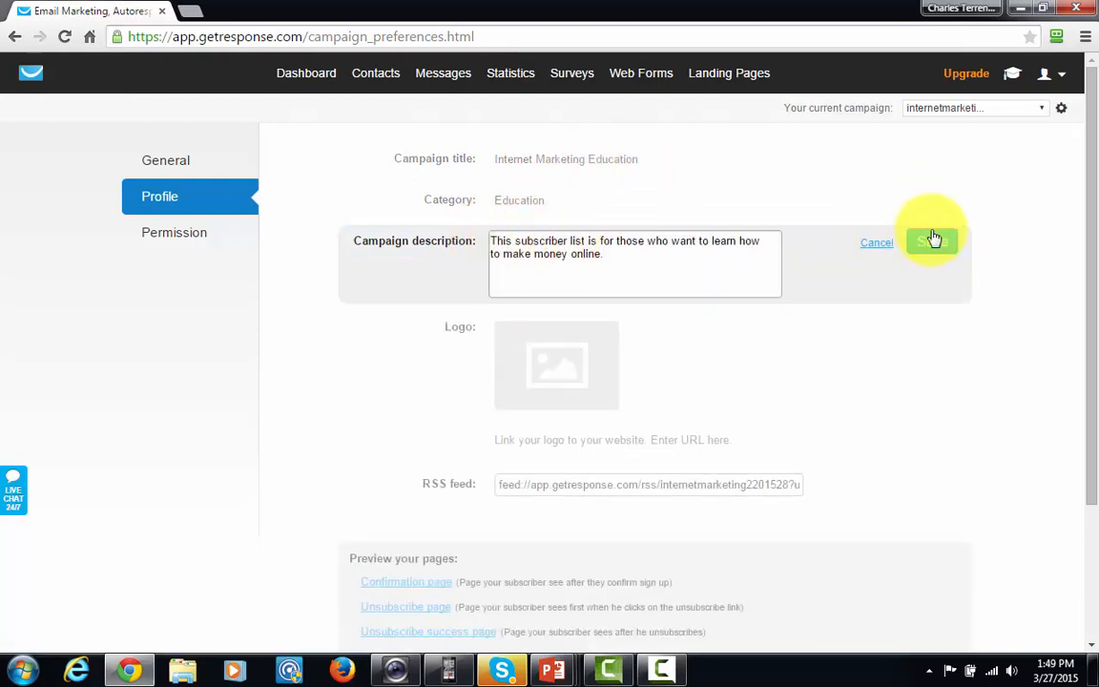
pyautogui.click(926, 246)
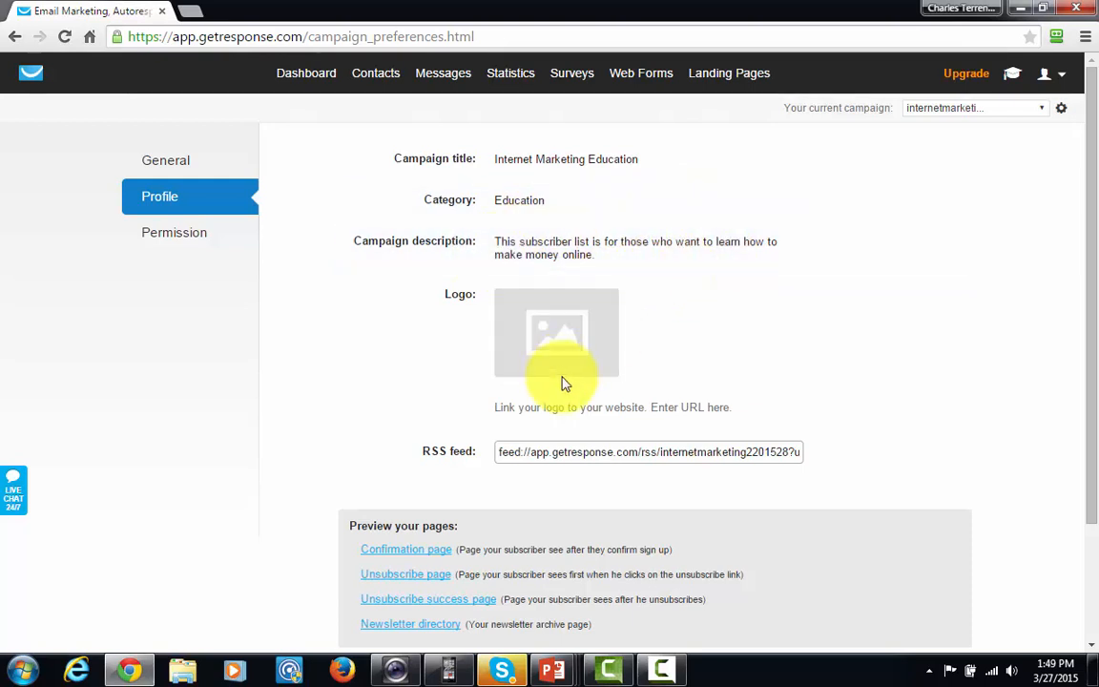
# Review the remaining campaign profile options and the permission settings for confirmed opt-in and the confirmation message
pyautogui.click(559, 330)
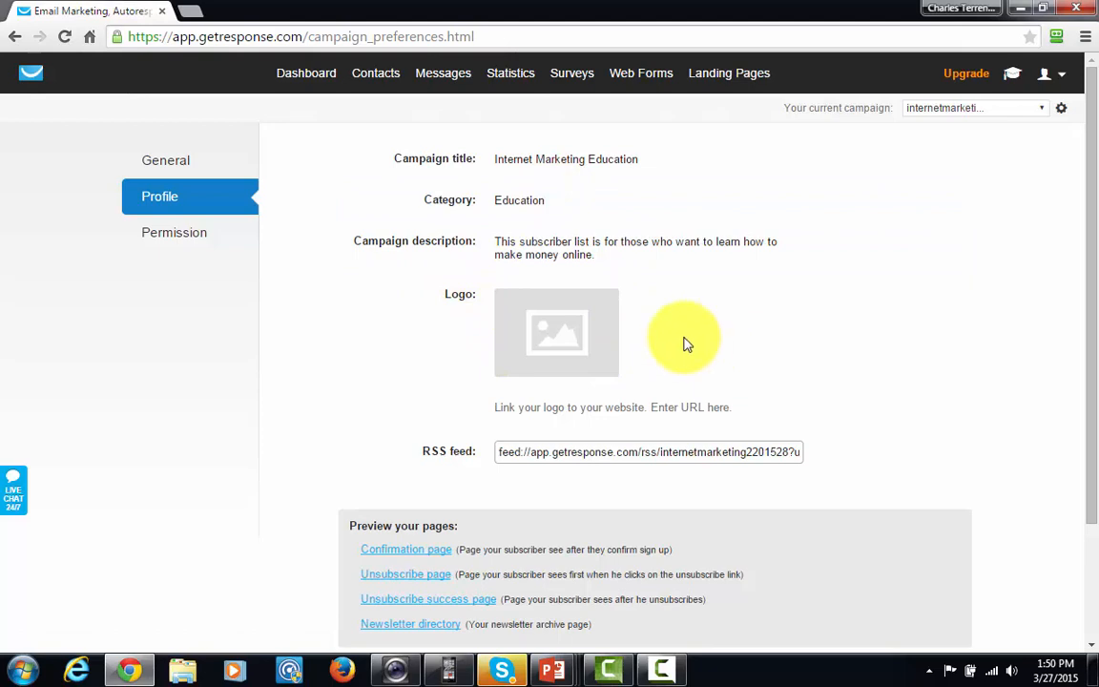
pyautogui.scroll(-1, 683, 343)
pyautogui.scroll(1, 683, 344)
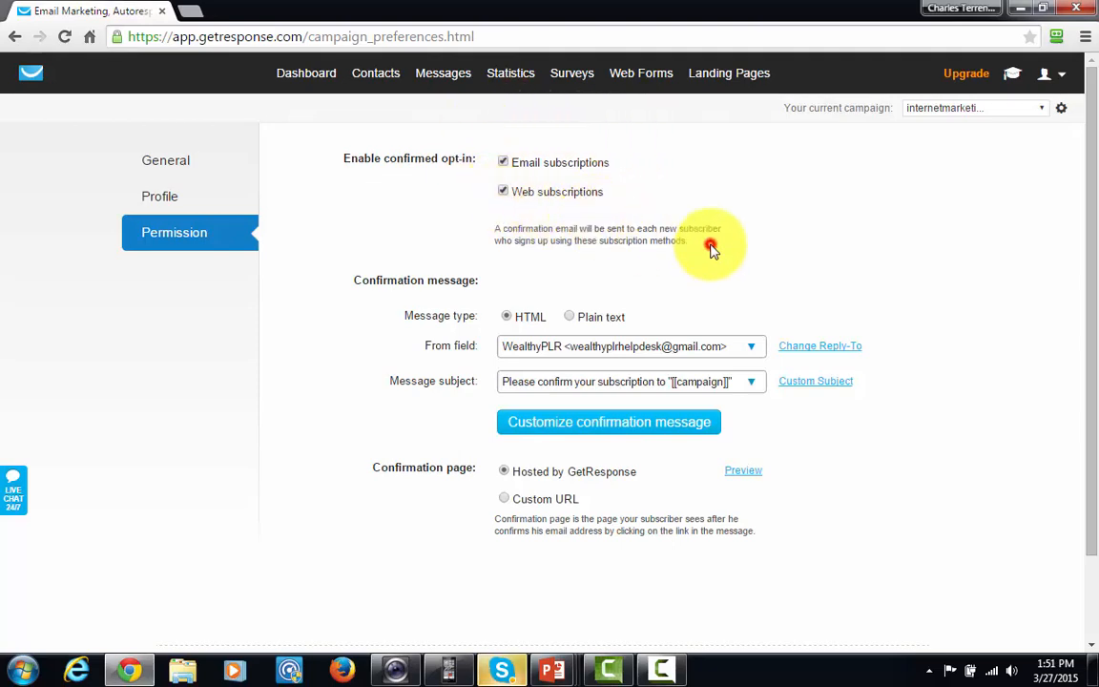
pyautogui.scroll(-2, 708, 256)
pyautogui.scroll(2, 706, 256)
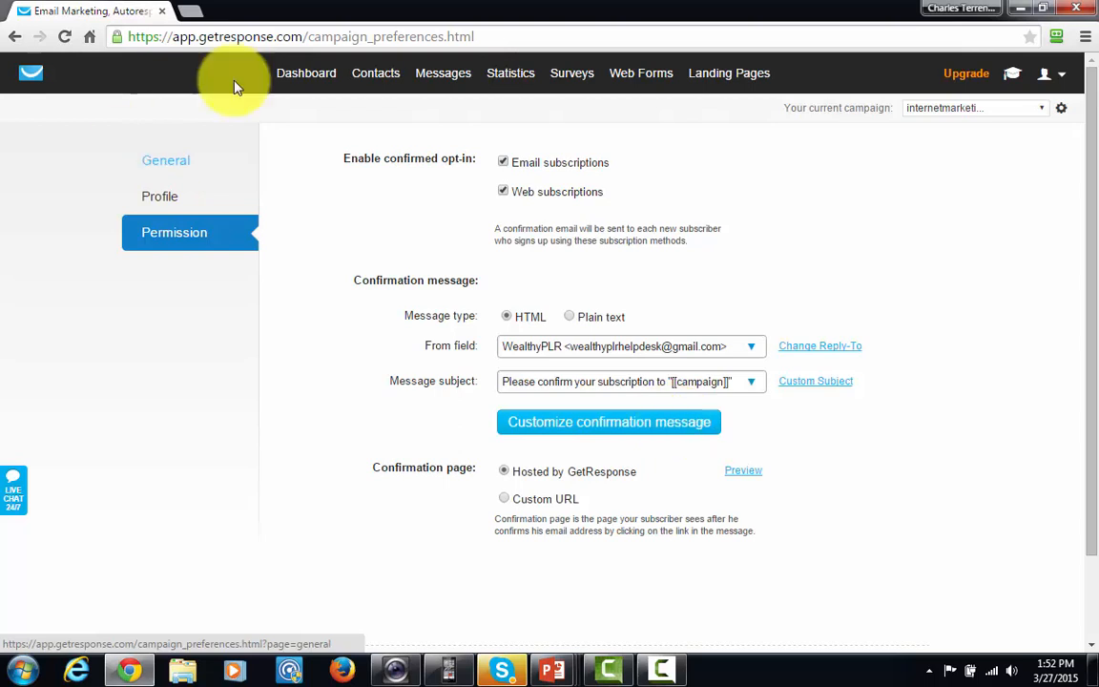
# Start a new web form and apply the green template with the yellow double arrows
pyautogui.moveTo(647, 98)
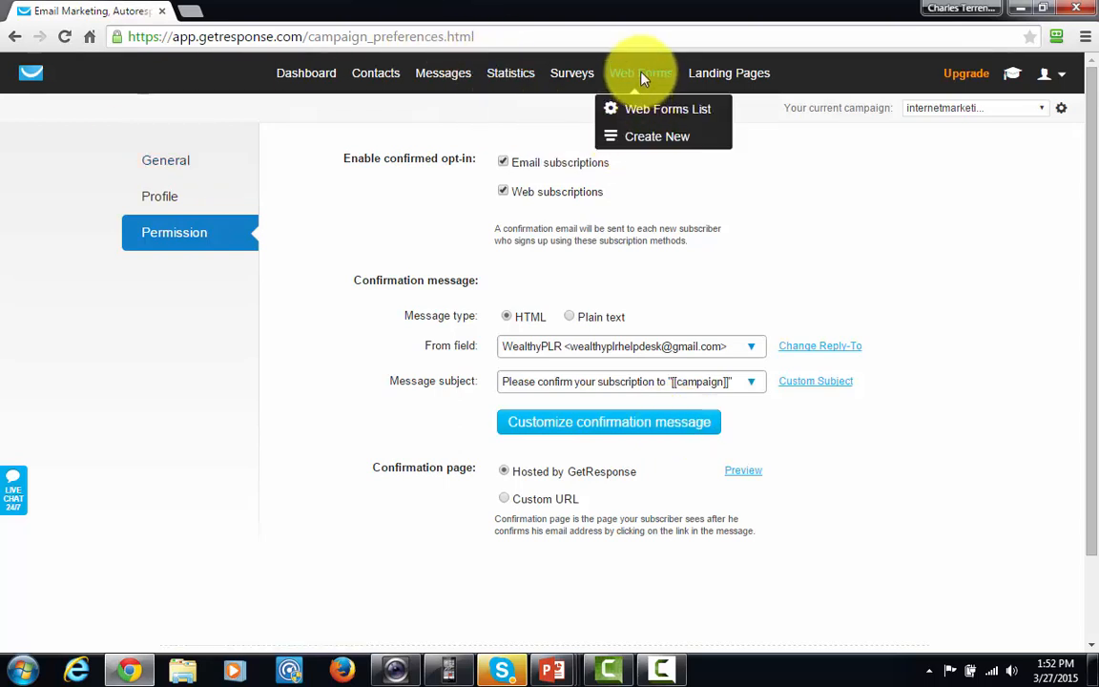
pyautogui.click(655, 143)
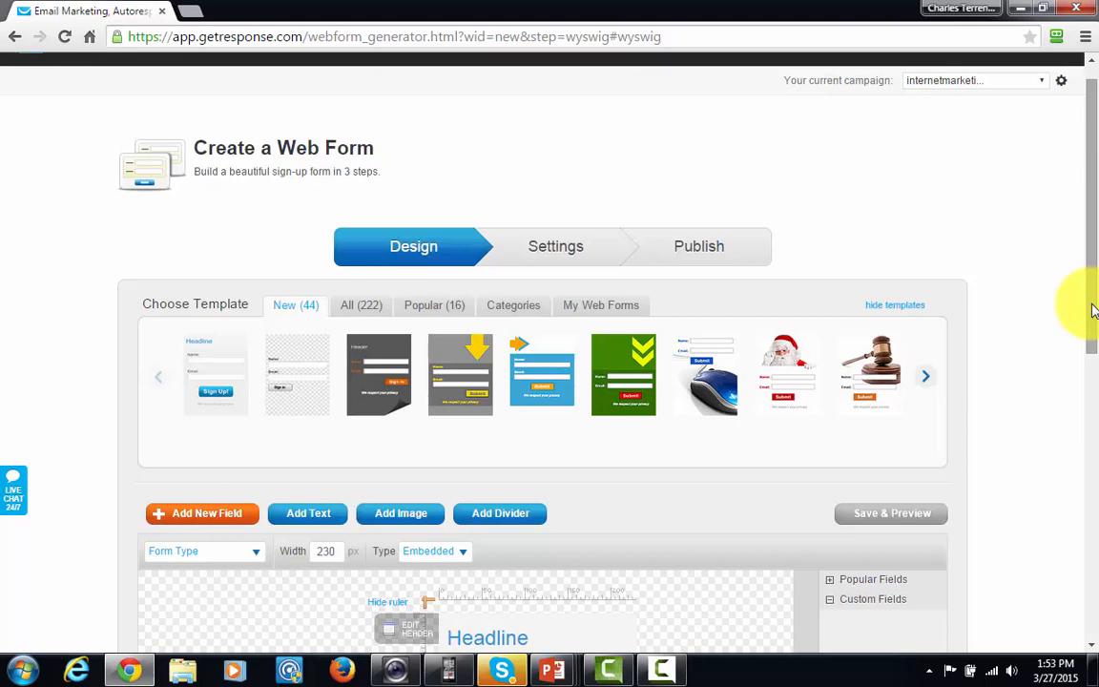
pyautogui.moveTo(1094, 310); pyautogui.dragTo(1079, 353)
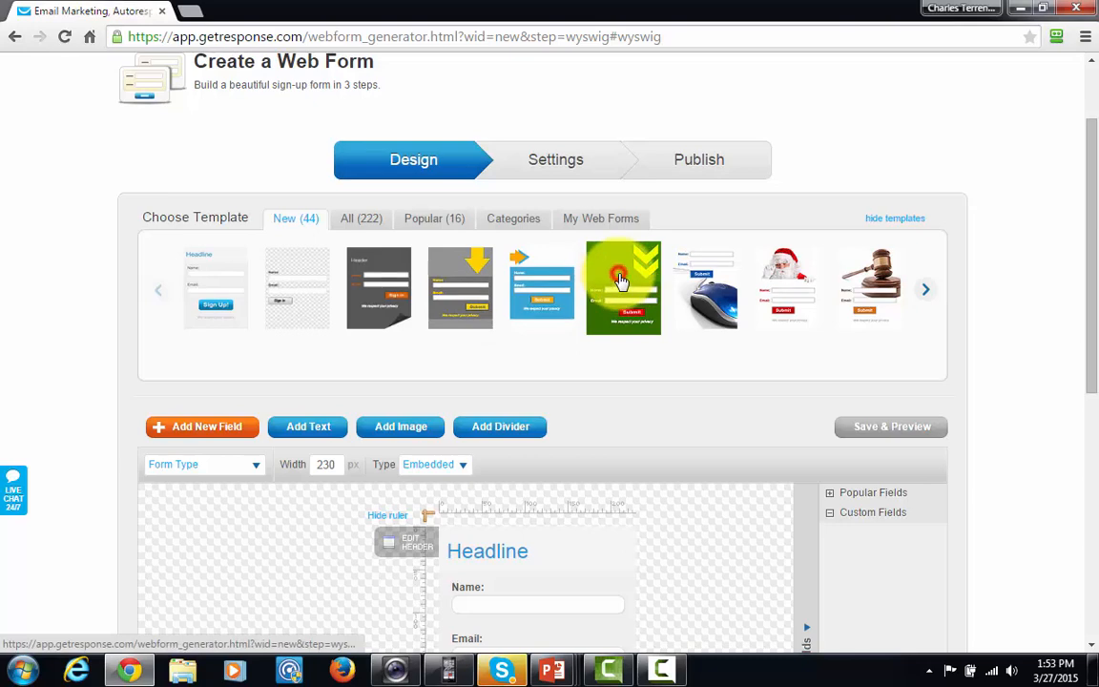
pyautogui.click(621, 281)
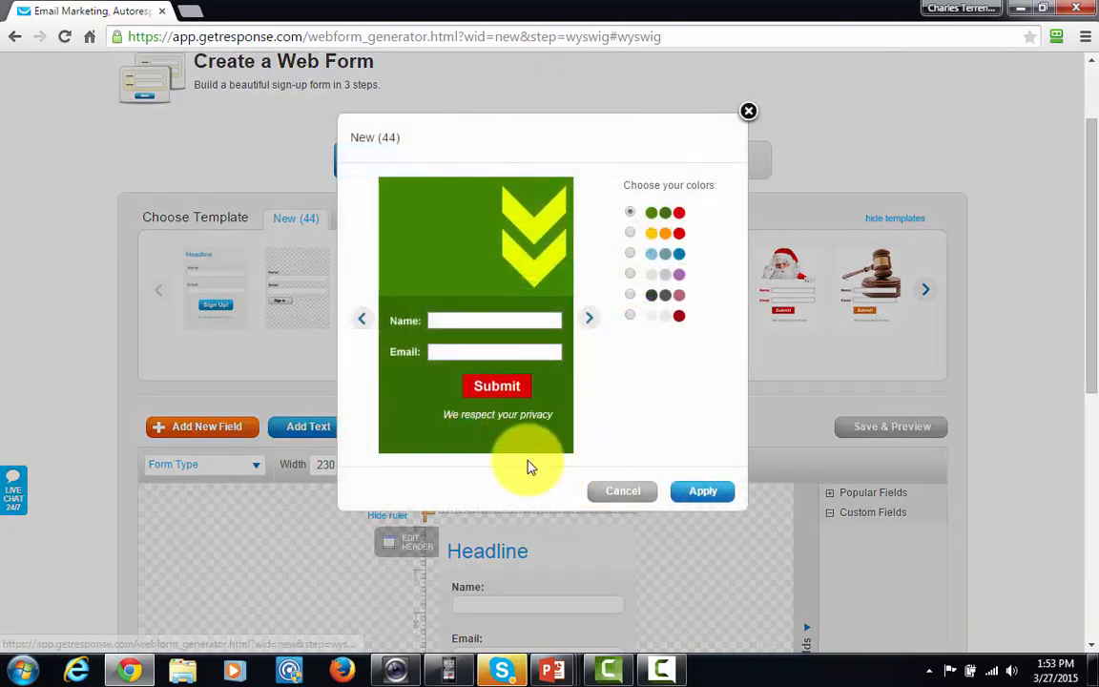
pyautogui.click(703, 497)
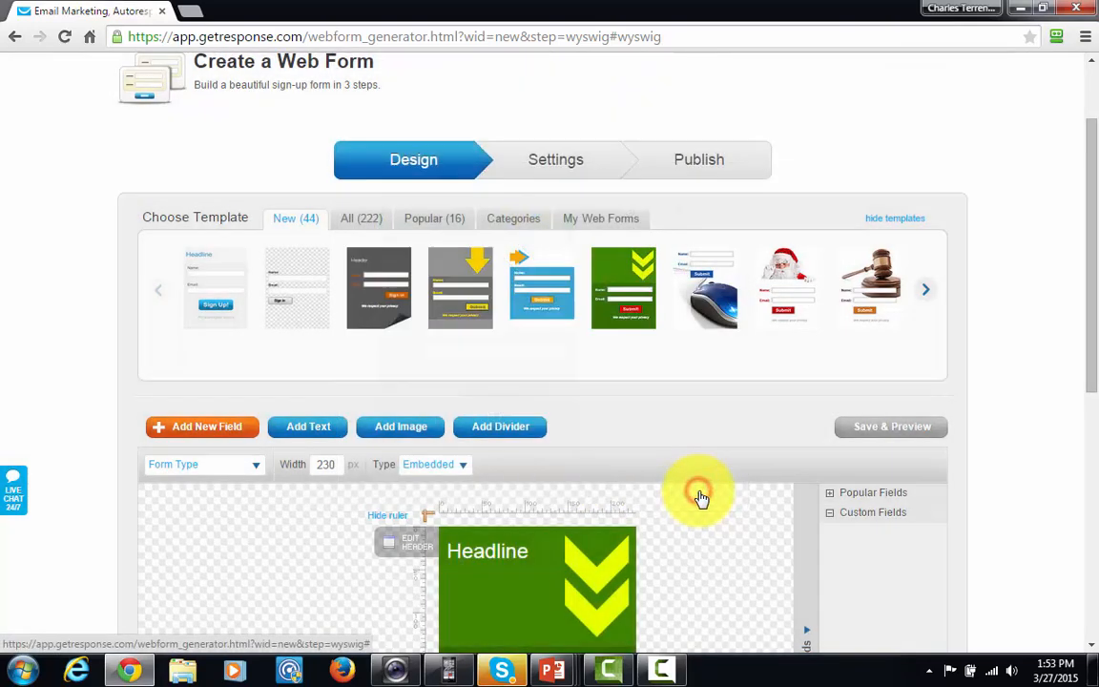
# Set the form's header text to "Find the Three Most Important Steps To Making Money Online"
pyautogui.moveTo(1088, 184); pyautogui.dragTo(1087, 270)
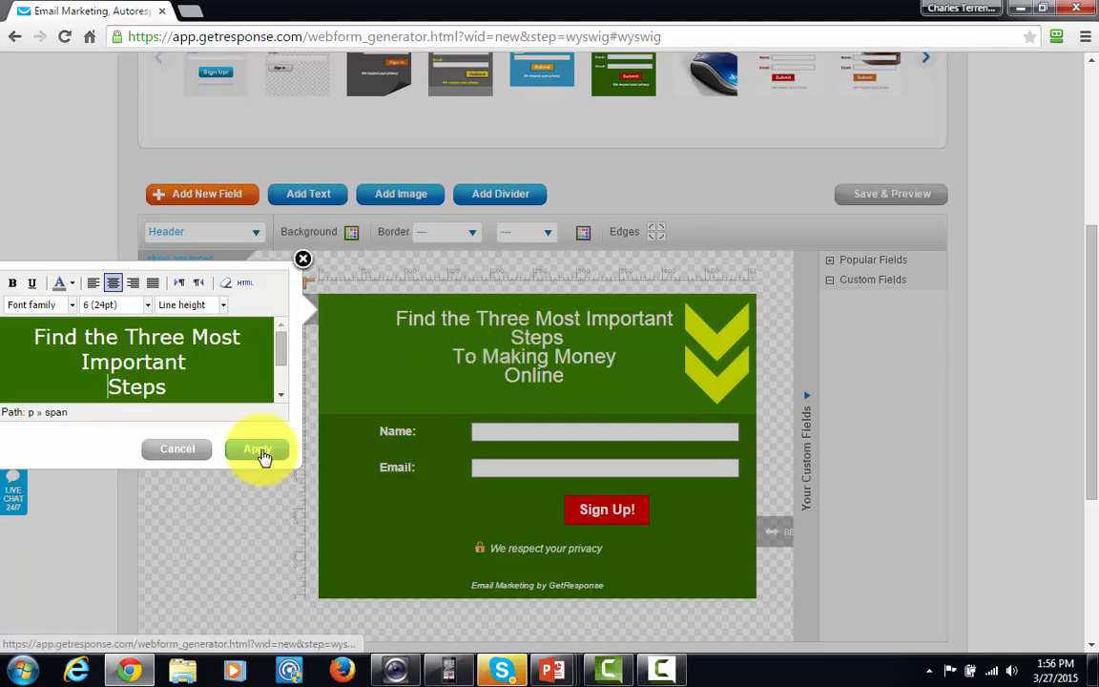
pyautogui.click(259, 450)
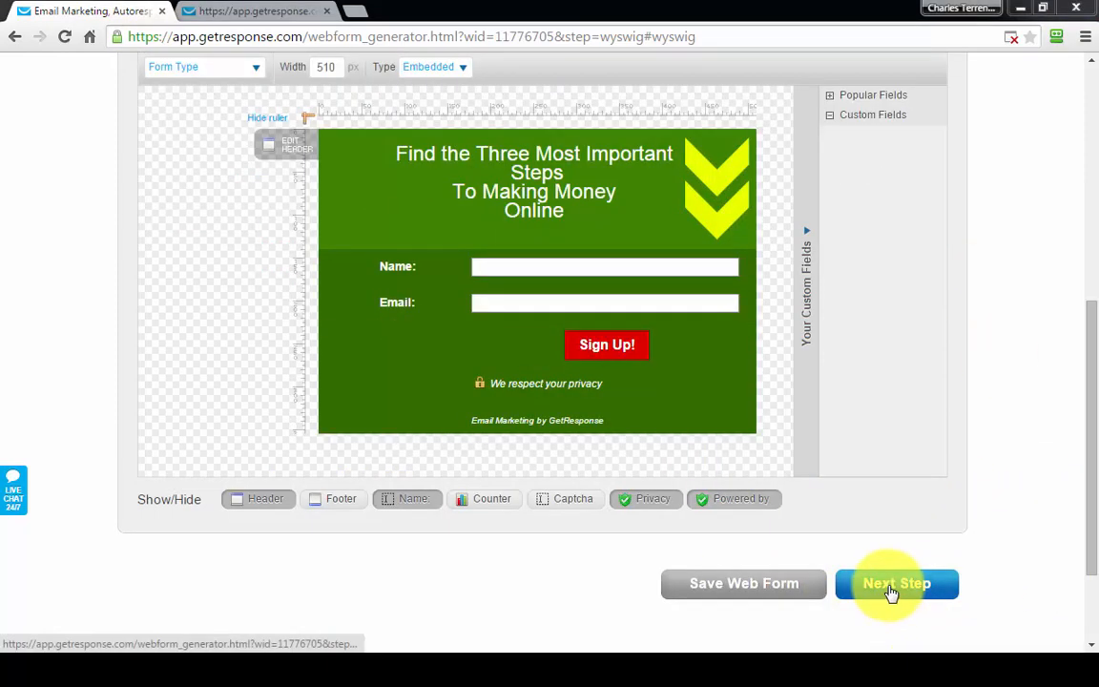
# Choose the default Thank-you page in the web form settings and continue to publishing
pyautogui.click(892, 590)
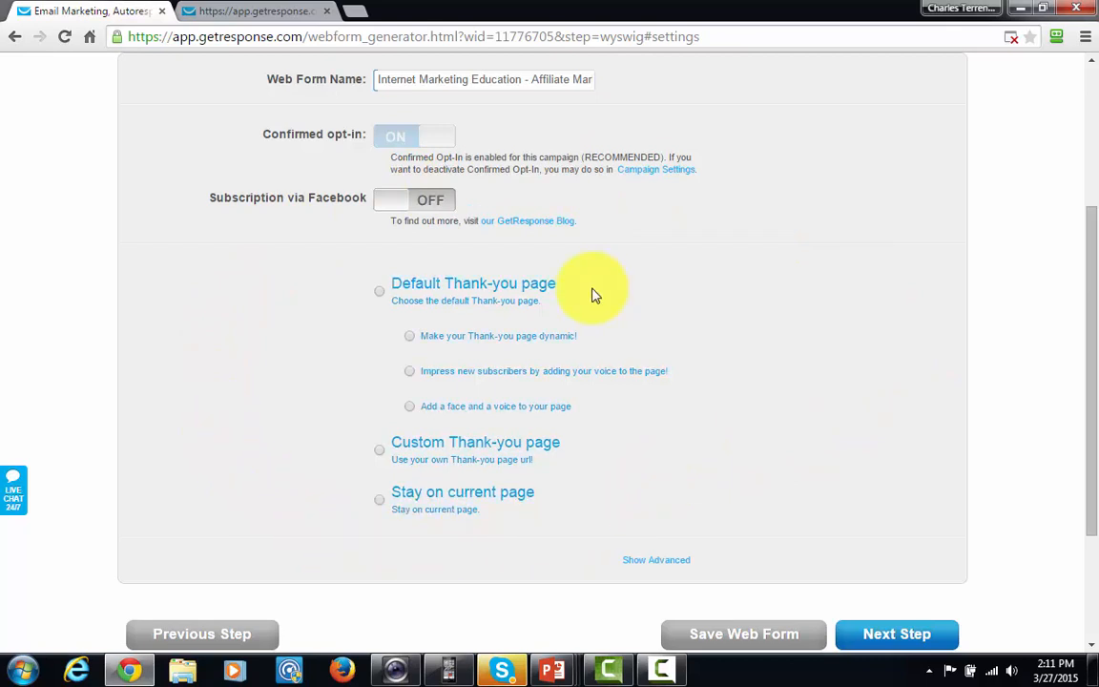
pyautogui.click(381, 298)
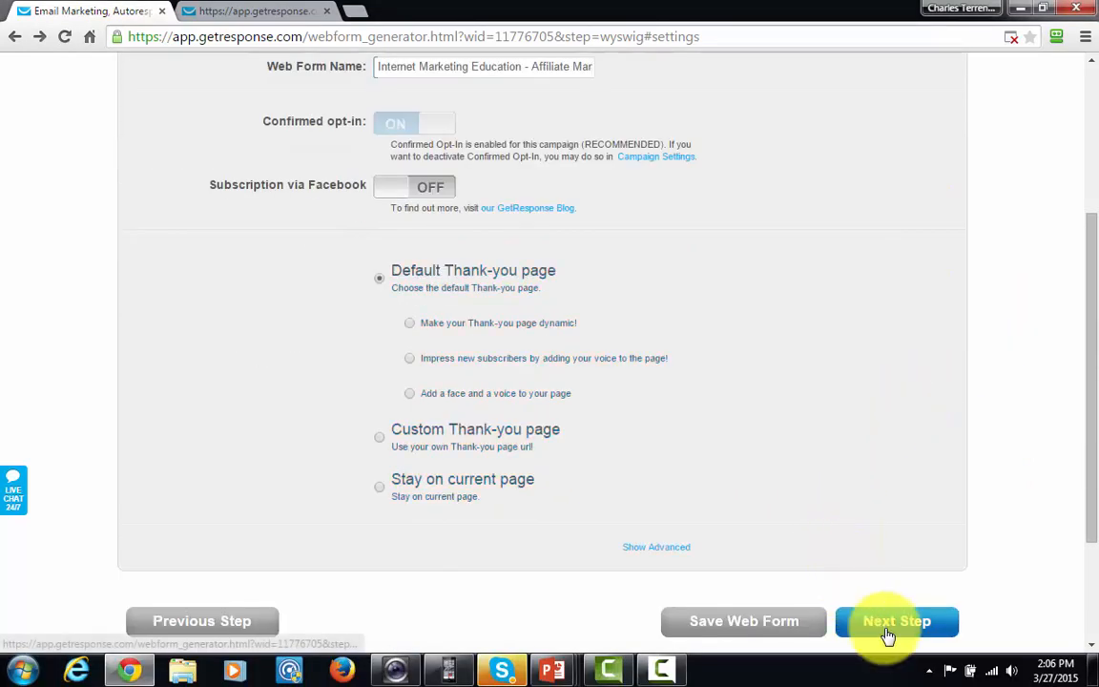
pyautogui.click(887, 625)
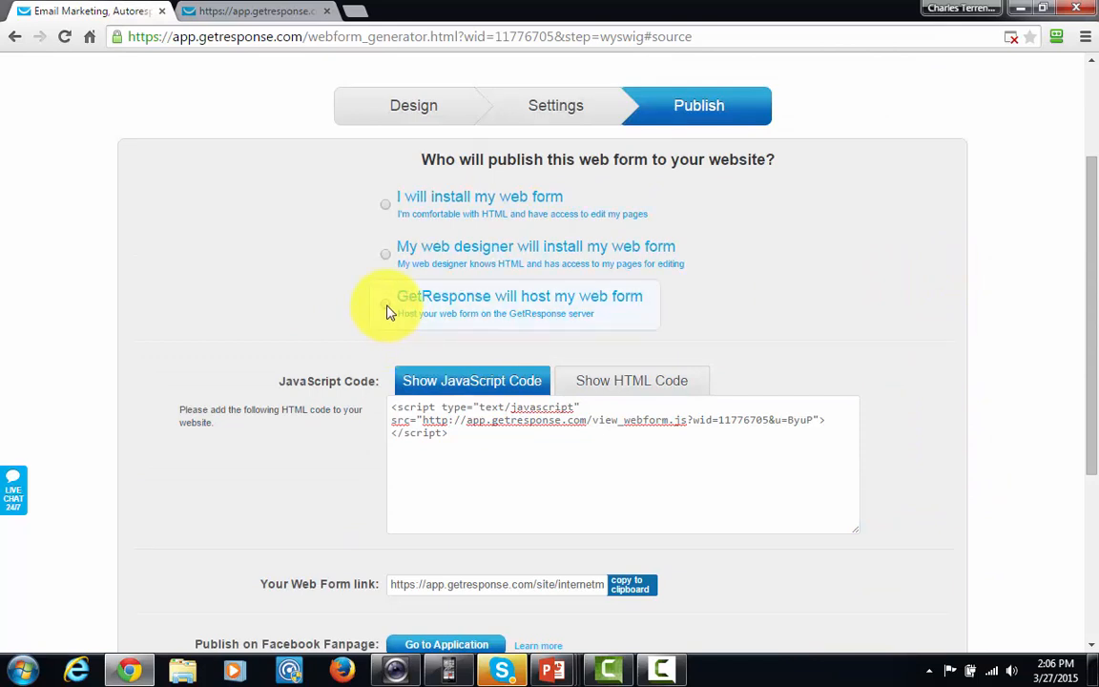
# Select GetResponse hosting for the web form and copy the web form link
pyautogui.click(388, 307)
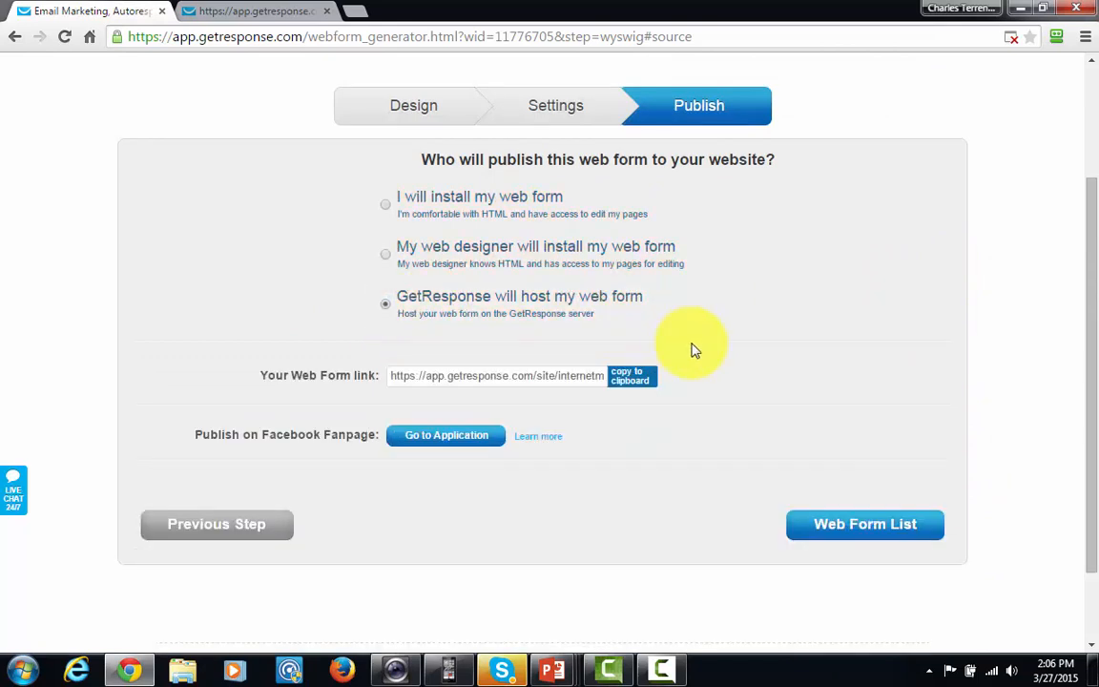
pyautogui.click(622, 380)
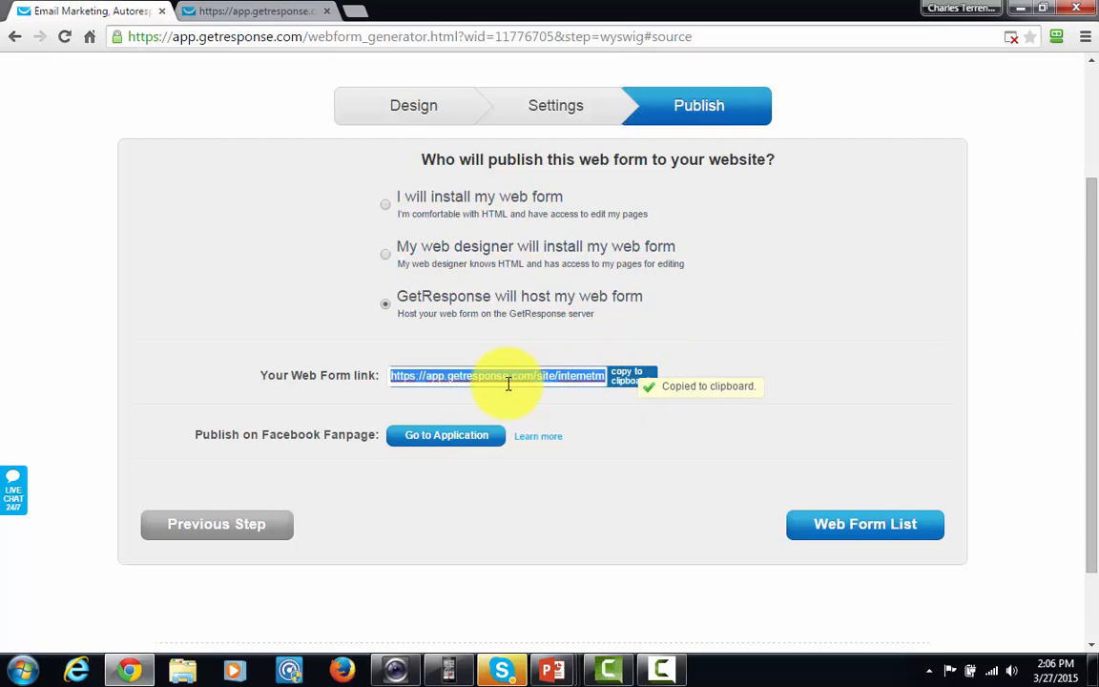
# View the hosted sign-up form in the browser and return to the web form's design stage
pyautogui.hotkey('ctrl', 'Tab')
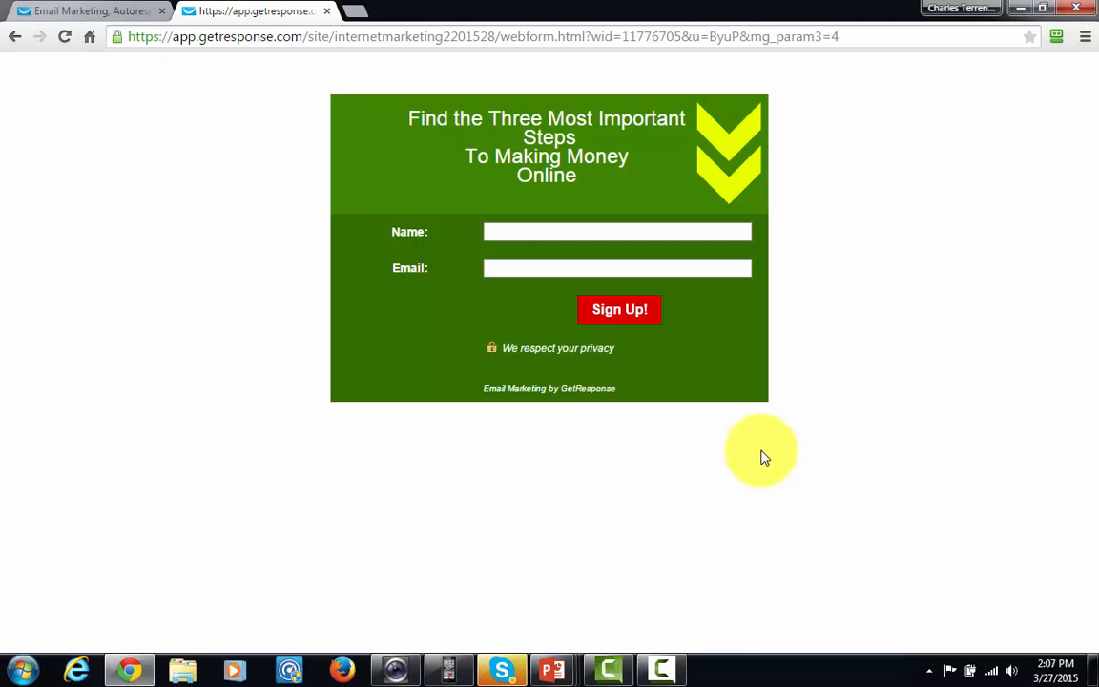
pyautogui.hotkey('ctrl', 'Tab')
pyautogui.scroll(-1, 164, 375)
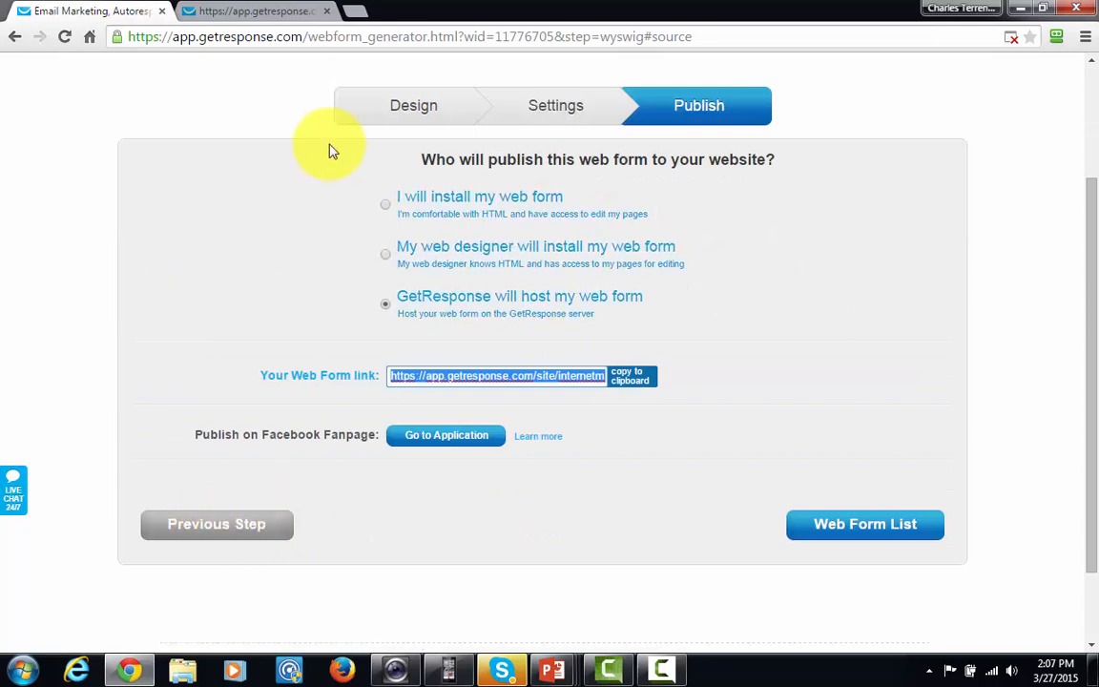
pyautogui.click(405, 111)
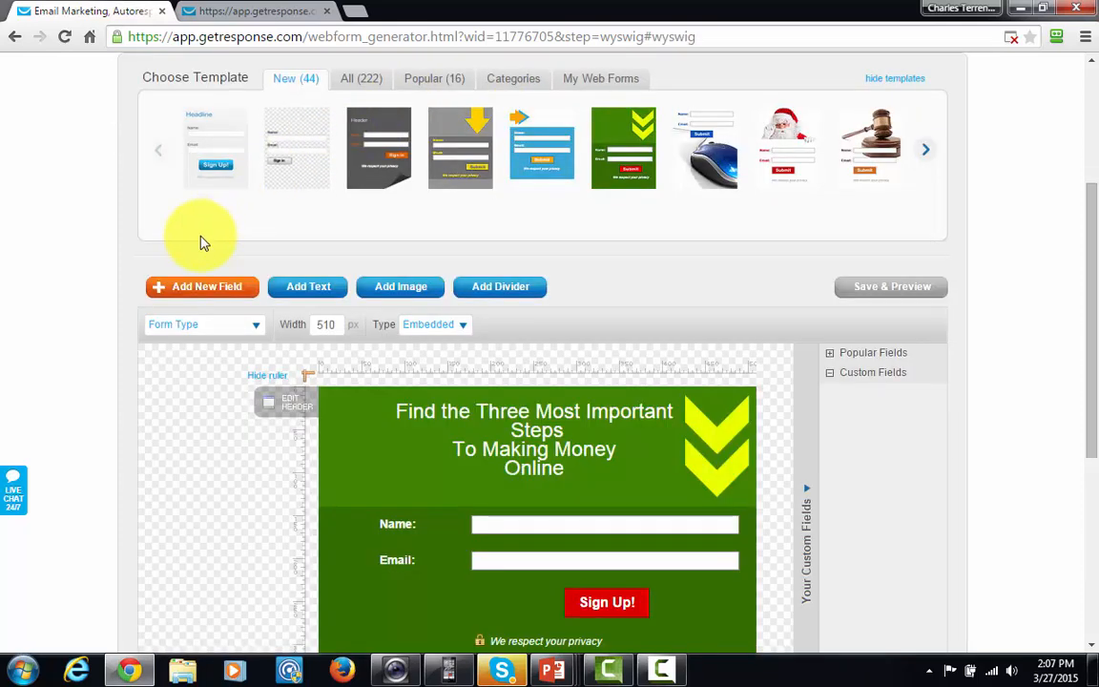